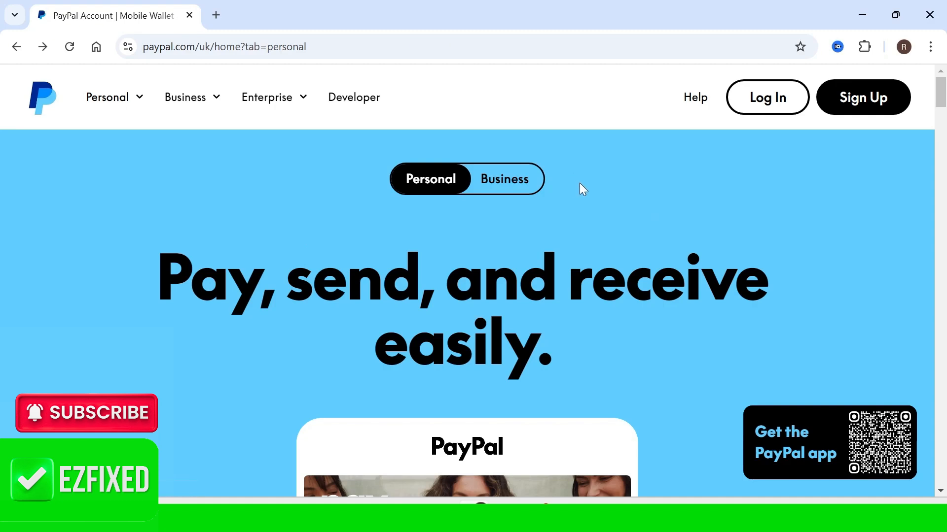
Log in to the PayPal business account and open the Pay Links and Buttons creation page
click(769, 98)
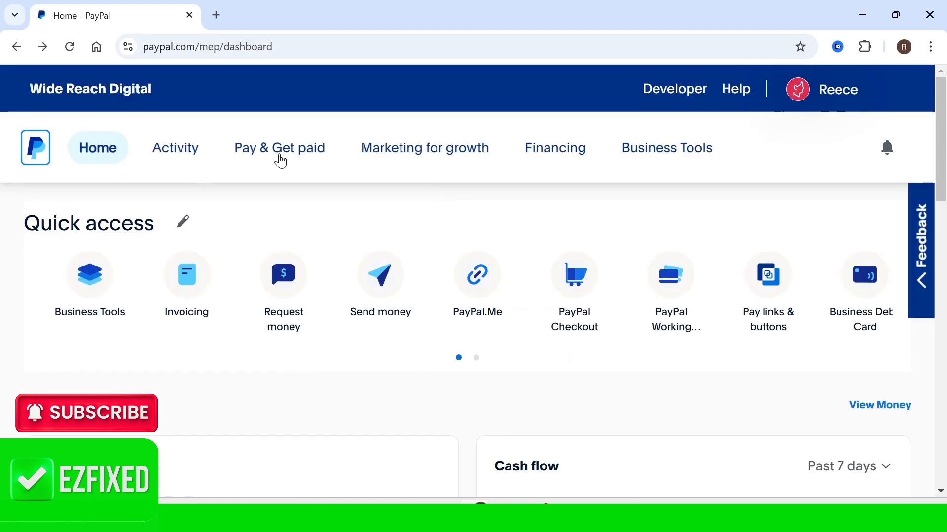
click(279, 156)
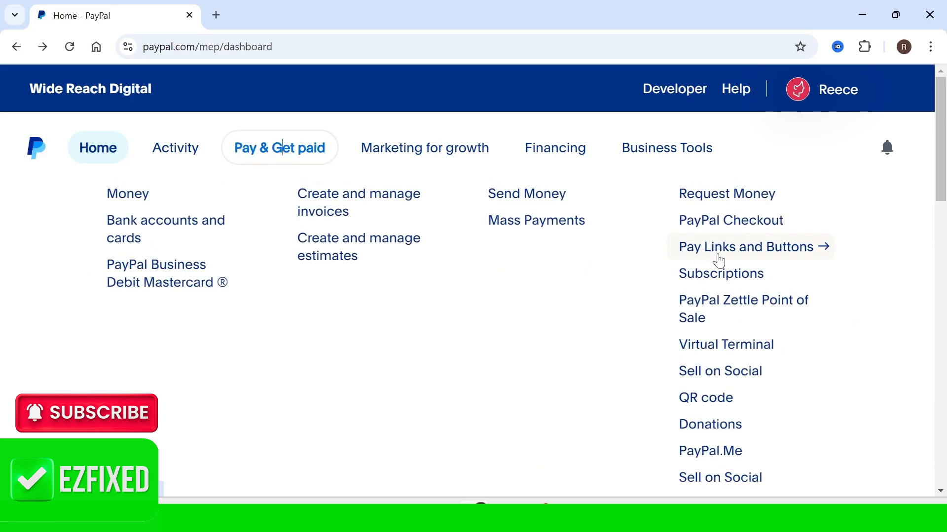
click(718, 260)
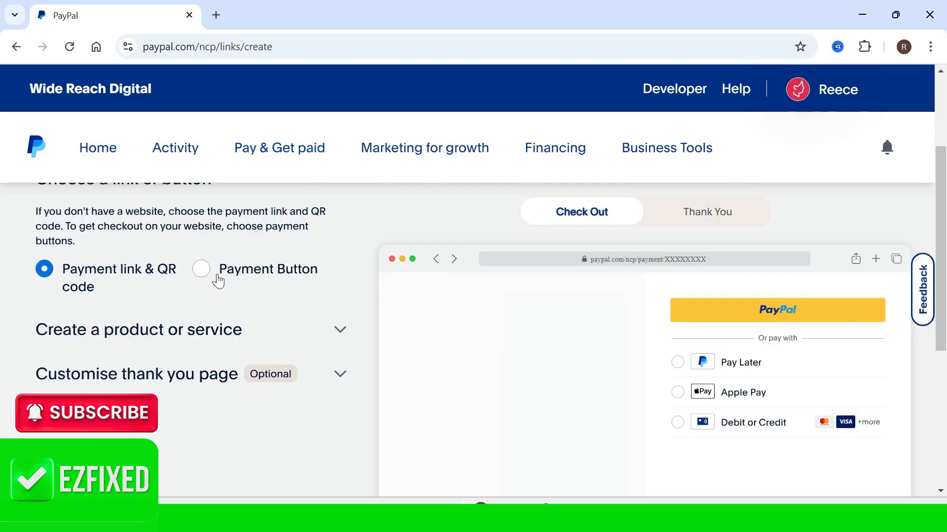
Choose Payment Button and set the product type to Single product or service
click(215, 276)
scroll(378, 256, down, 1)
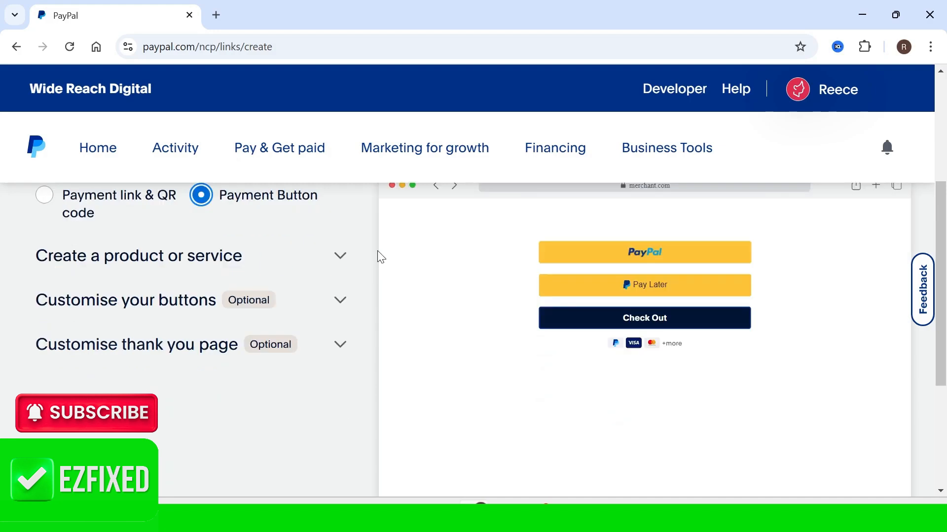
click(342, 253)
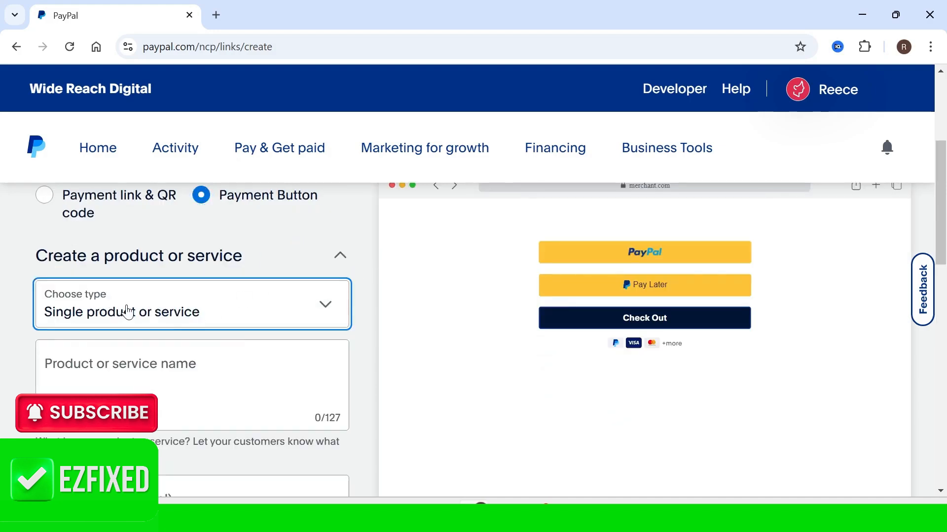
click(156, 310)
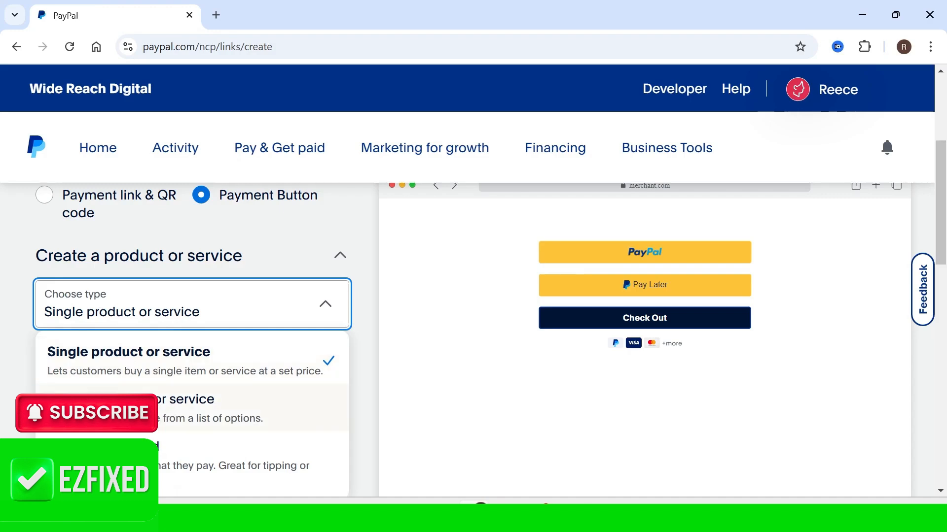
scroll(213, 312, down, 2)
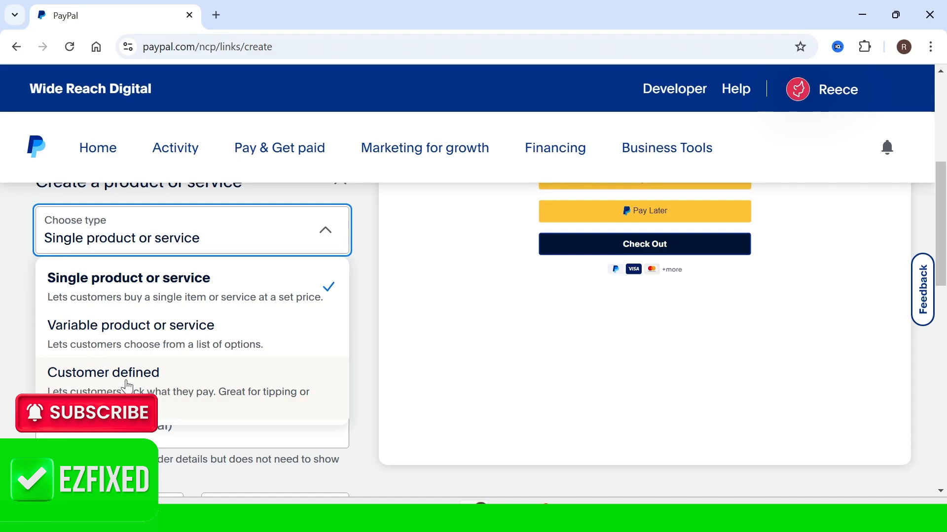
click(179, 290)
Name the product "Grey T Shirt" and leave the optional product ID blank
click(129, 311)
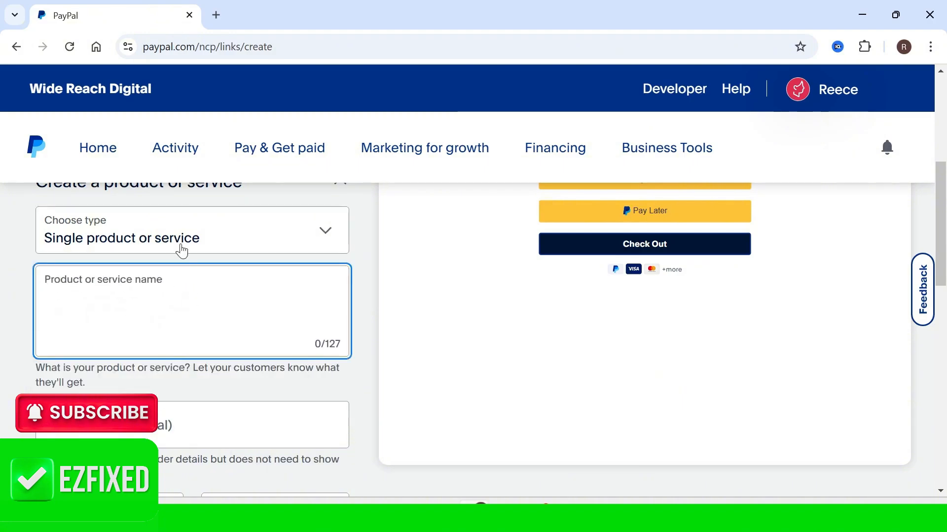
text(Grey T Shirt)
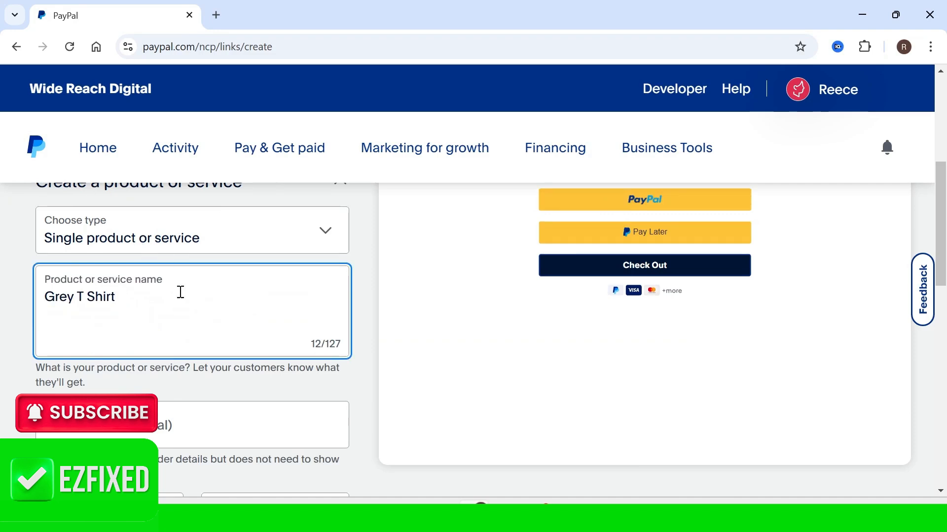
scroll(68, 311, down, 3)
click(223, 260)
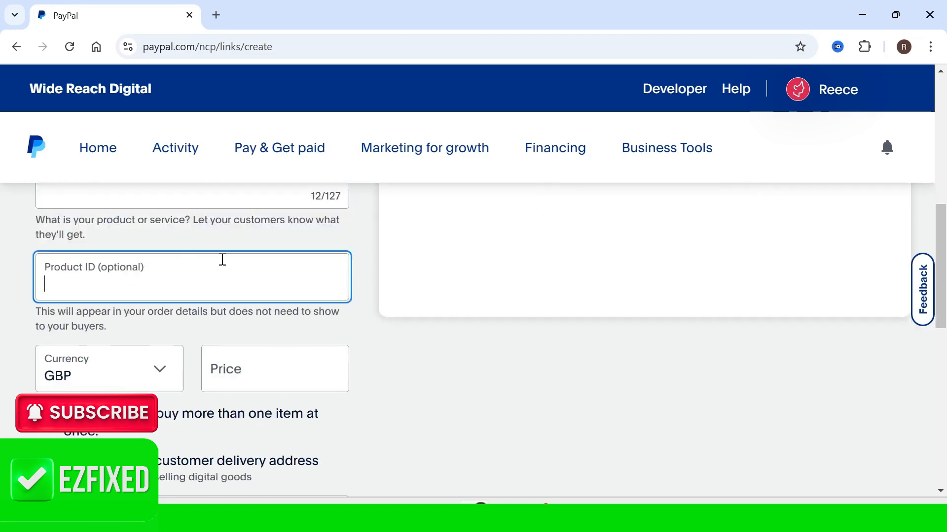
click(7, 270)
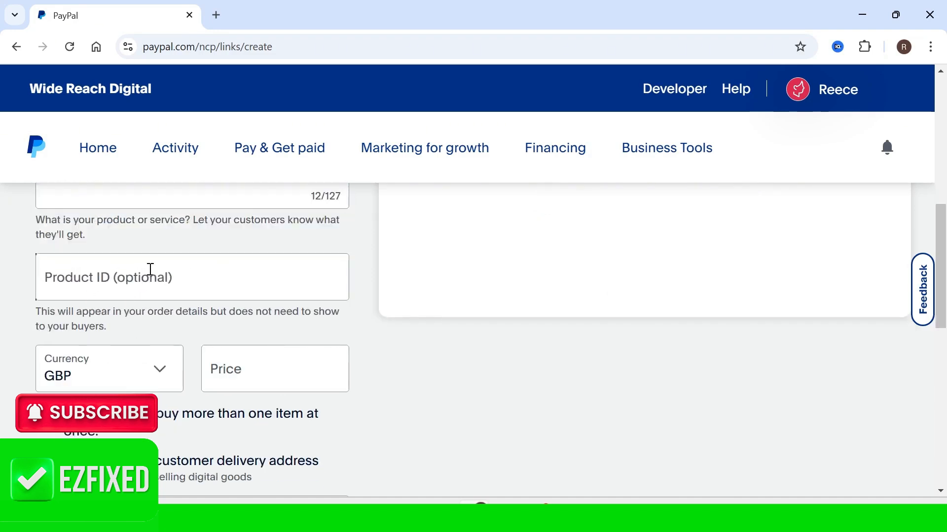
Set the product's price to £9.99, keeping GBP as the currency
scroll(67, 289, down, 3)
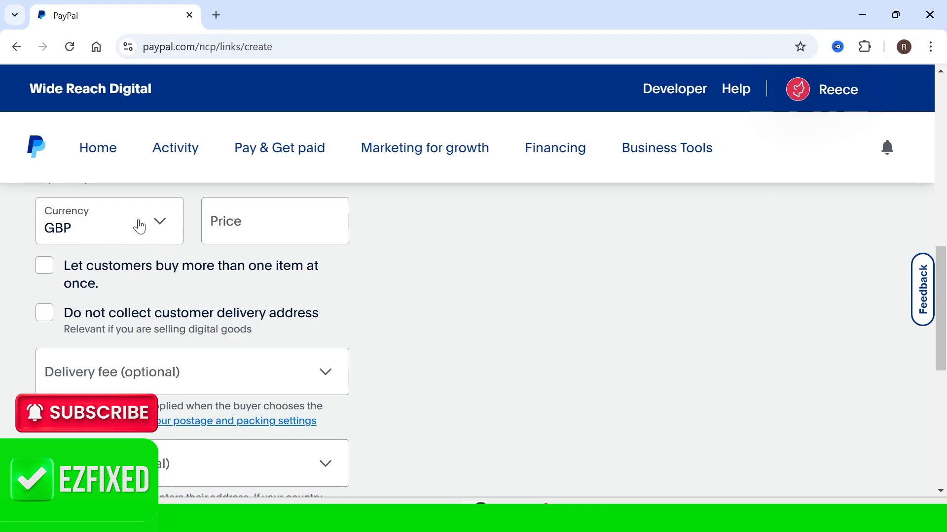
click(289, 193)
text(9.99)
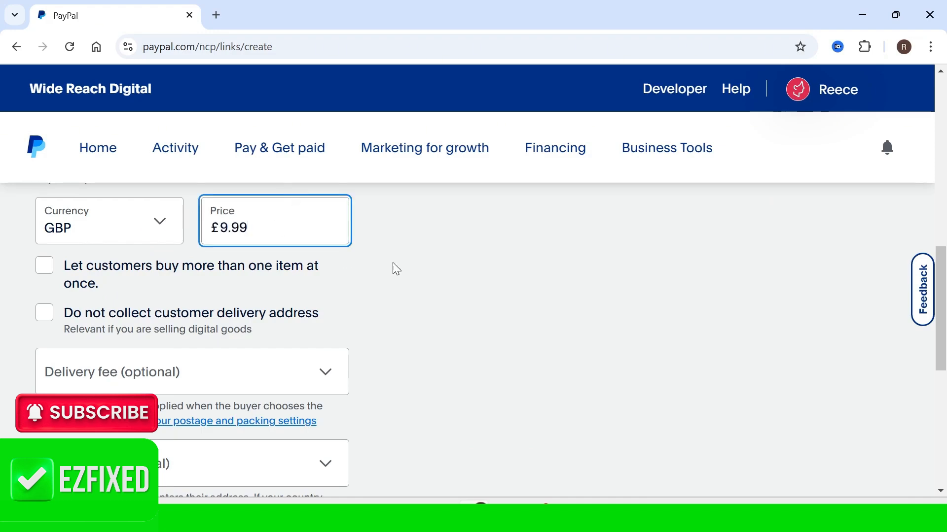
click(447, 178)
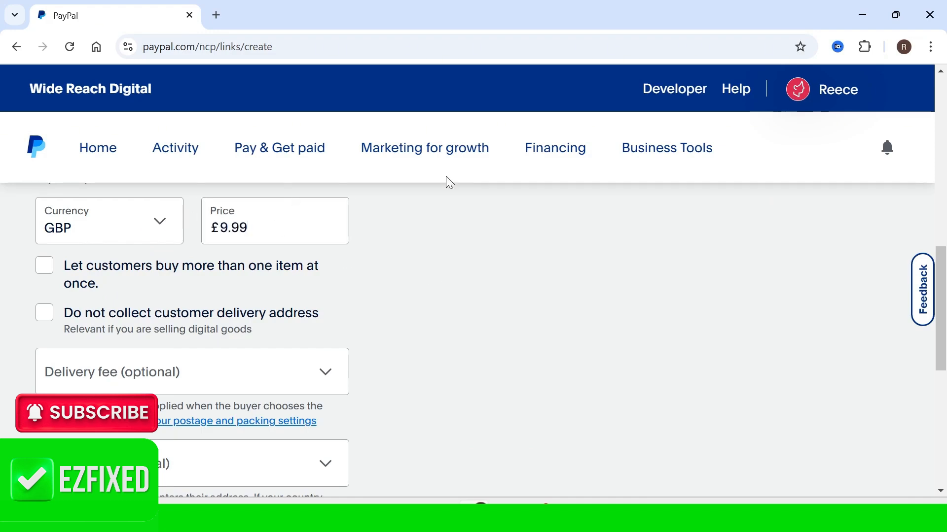
Try the options for letting customers buy more than one item at once and not collecting their delivery address
click(43, 269)
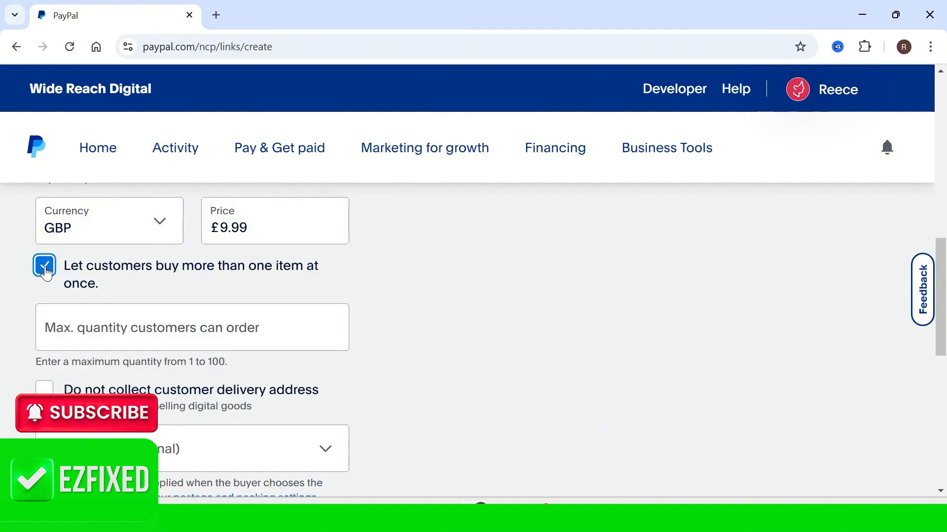
click(76, 273)
key(Tab)
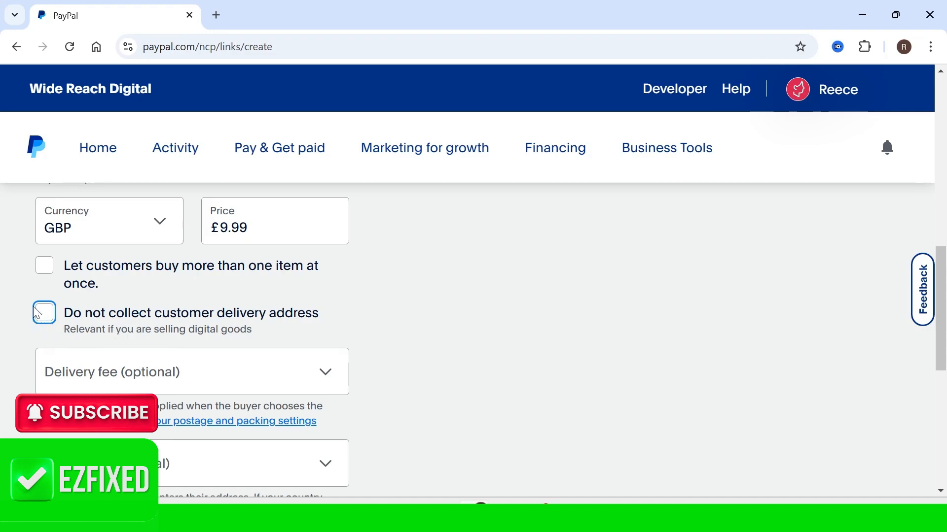
click(47, 320)
key(Tab)
Customise the payment button as a Single button in the Large size and check it in the product preview
scroll(412, 287, down, 3)
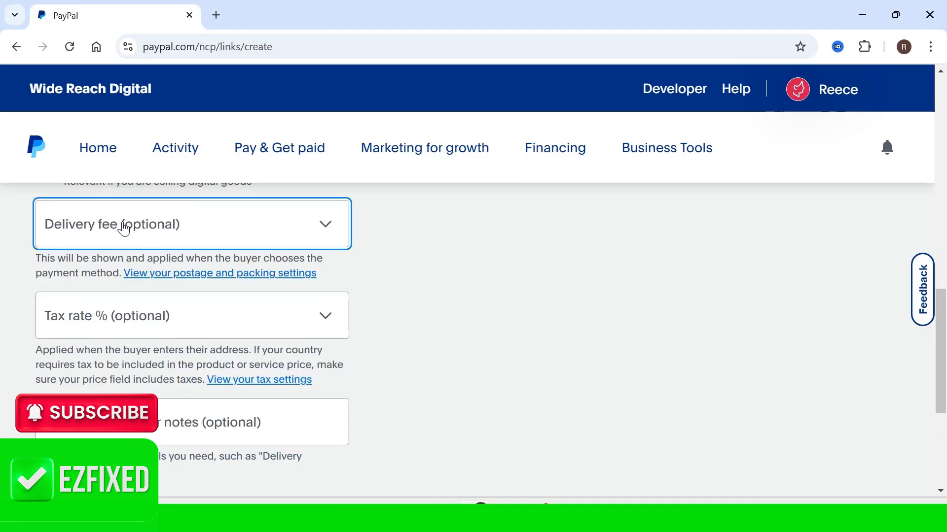
scroll(106, 323, down, 1)
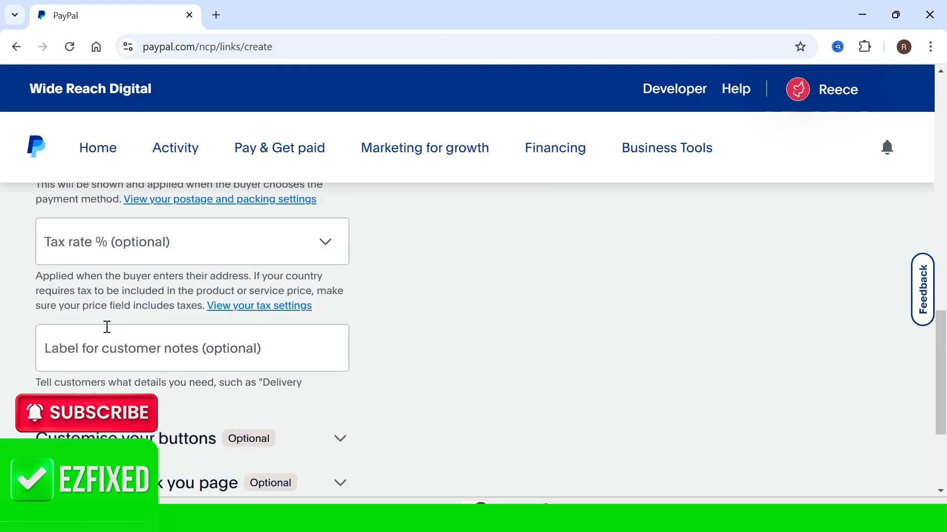
scroll(109, 323, down, 1)
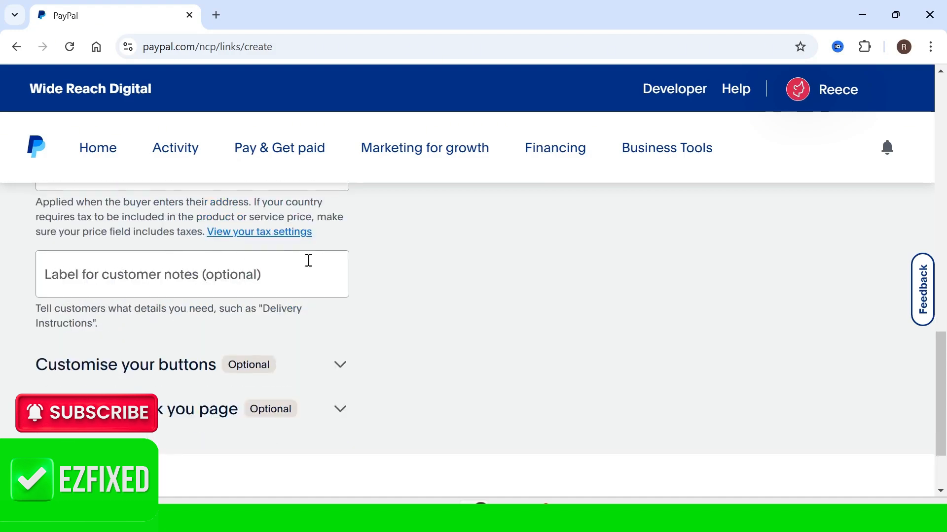
scroll(334, 304, down, 1)
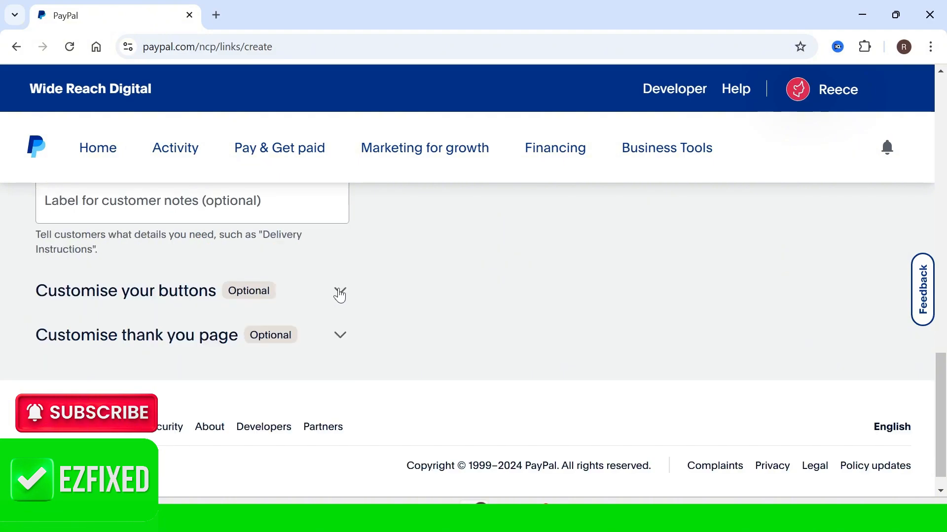
click(339, 293)
scroll(378, 244, down, 2)
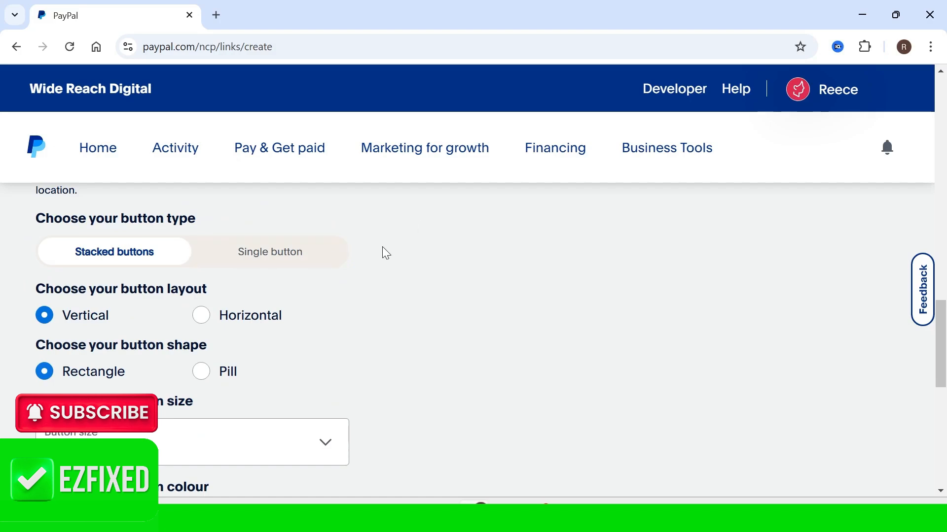
click(269, 257)
click(107, 312)
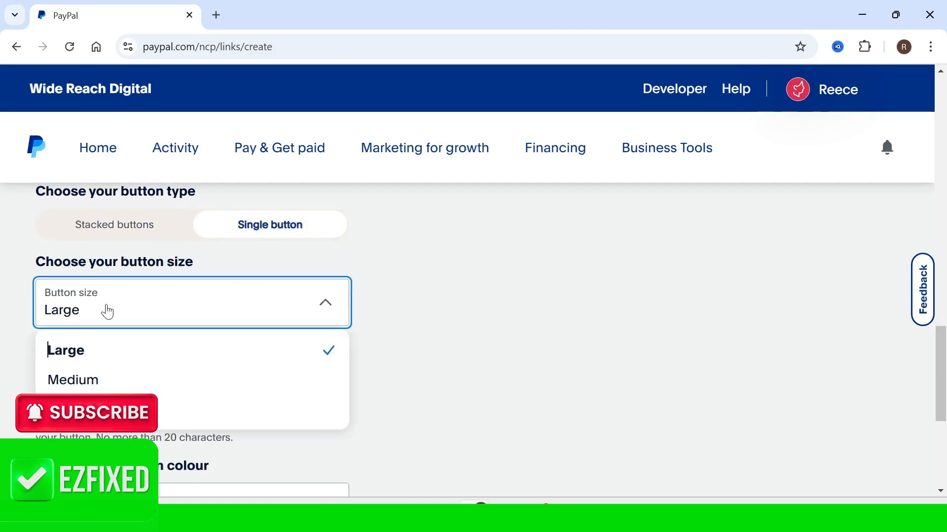
click(84, 346)
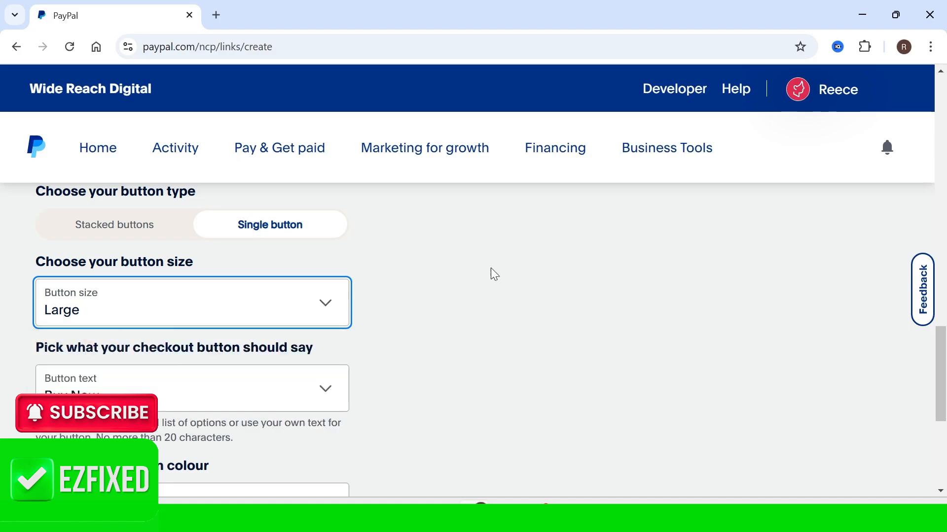
scroll(457, 320, up, 15)
scroll(623, 285, down, 3)
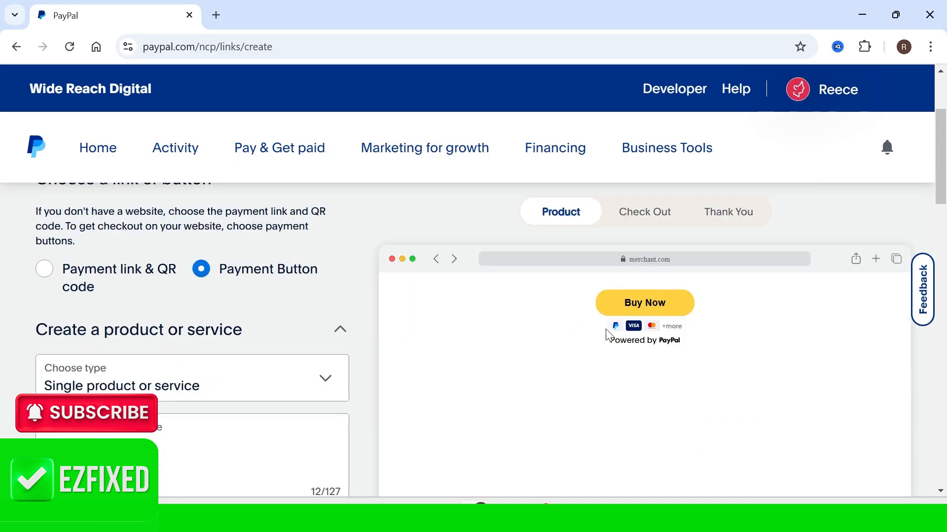
scroll(635, 345, down, 2)
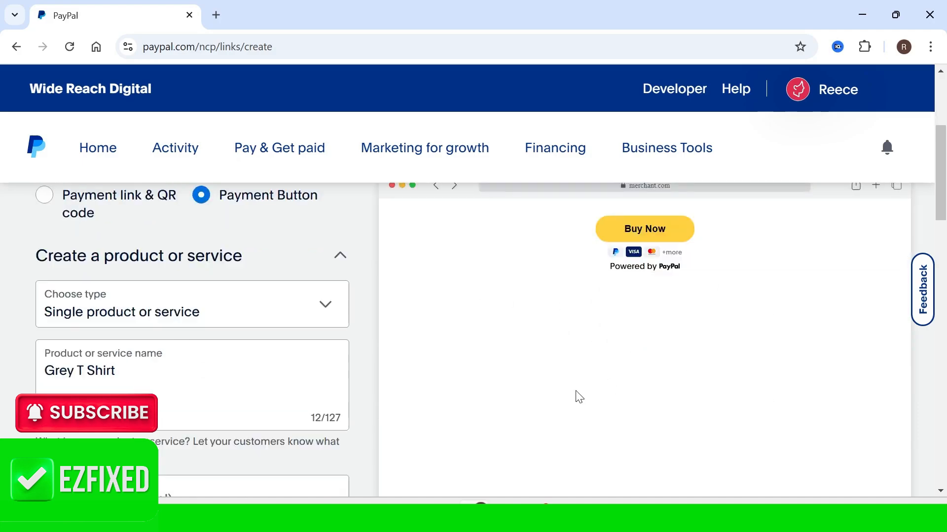
Set the checkout button text to the custom wording "CLICK HERE" and check it in the preview
scroll(366, 280, down, 12)
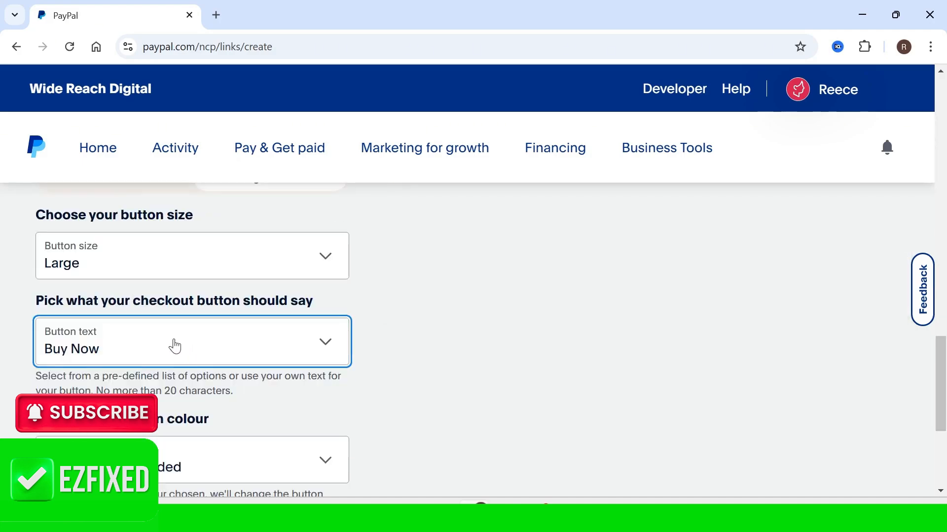
click(175, 347)
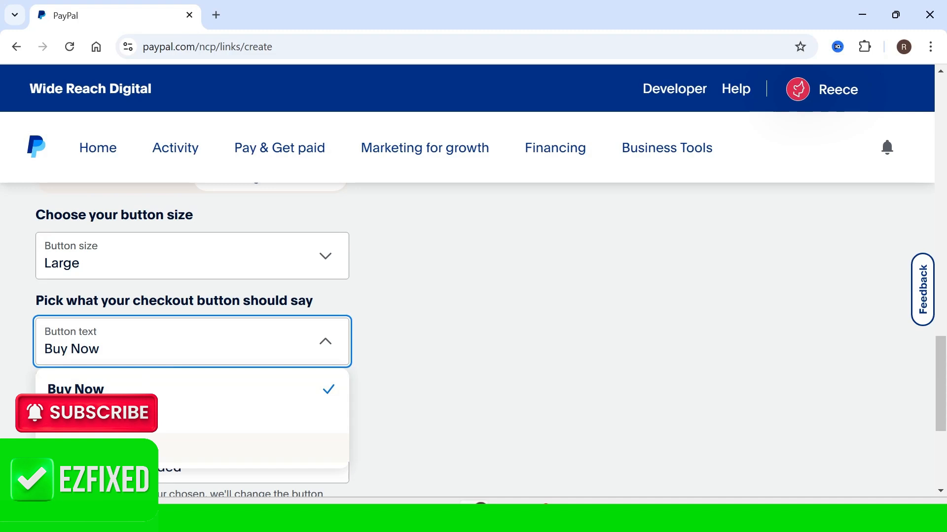
click(123, 448)
text(CLCIK)
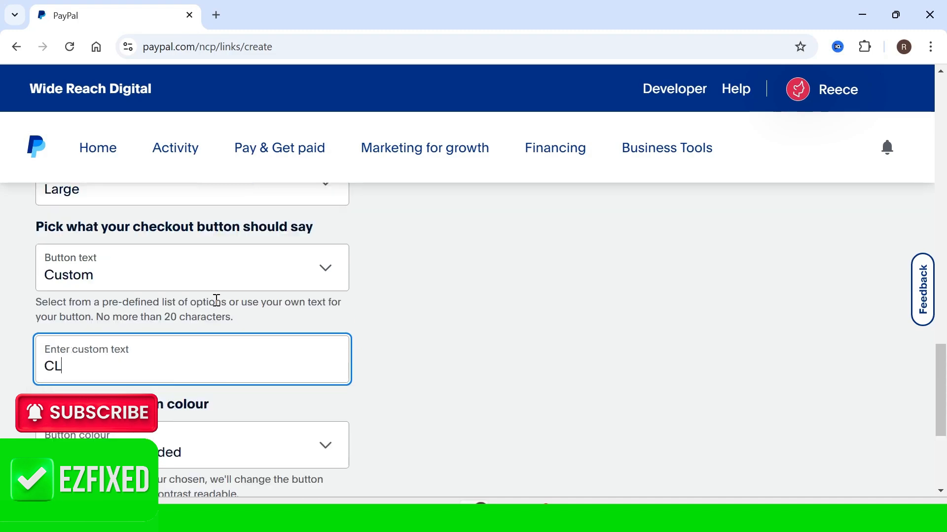
key(BackSpace)
key(BackSpace)
key(BackSpace)
text(ICK HERE)
click(387, 351)
scroll(386, 351, up, 16)
scroll(634, 388, down, 1)
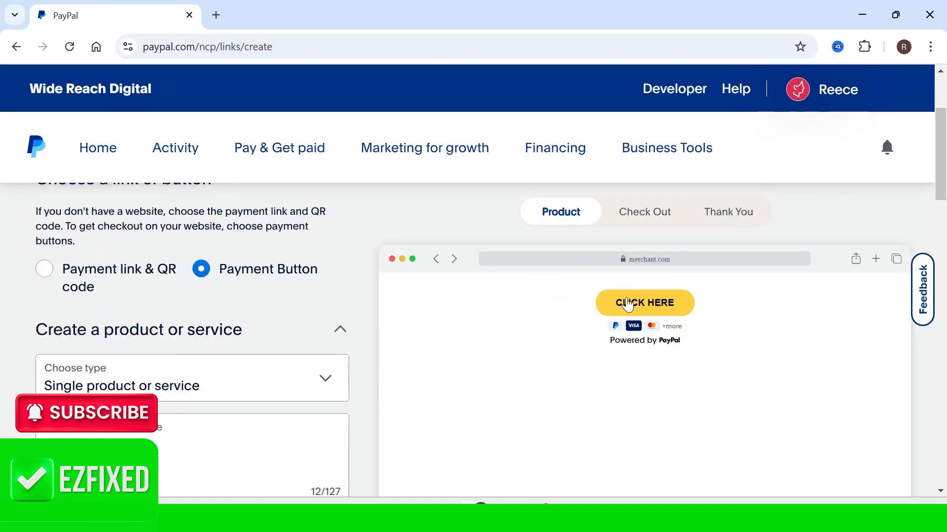
Review the button colour options and keep PayPal recommended
scroll(274, 308, down, 15)
click(275, 308)
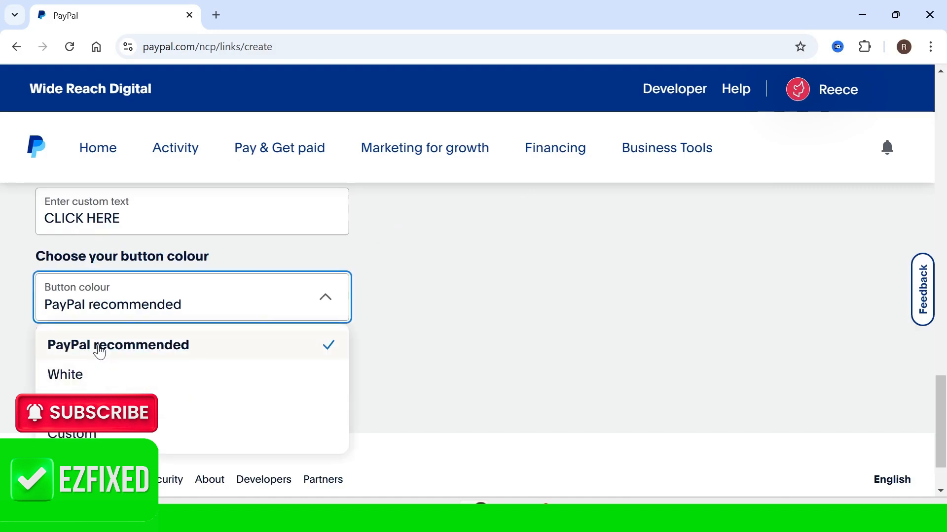
click(472, 311)
Set the thank you page's auto-return to Custom URL, leaving the address blank, and check the page preview
scroll(444, 313, down, 2)
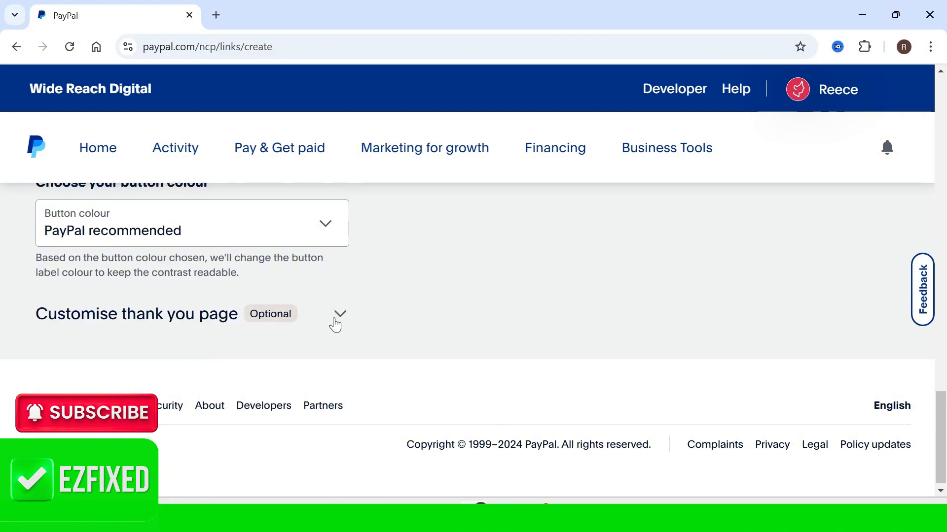
click(336, 322)
click(493, 276)
scroll(467, 293, down, 2)
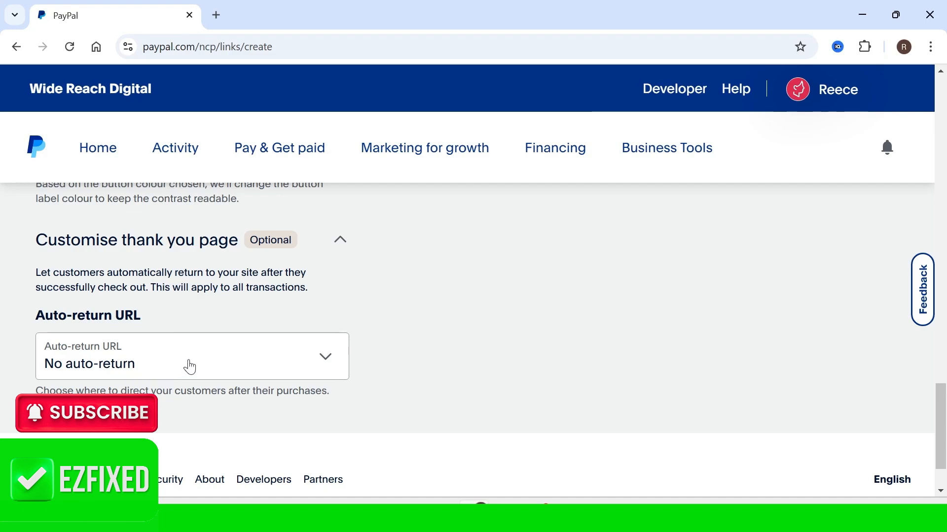
click(209, 361)
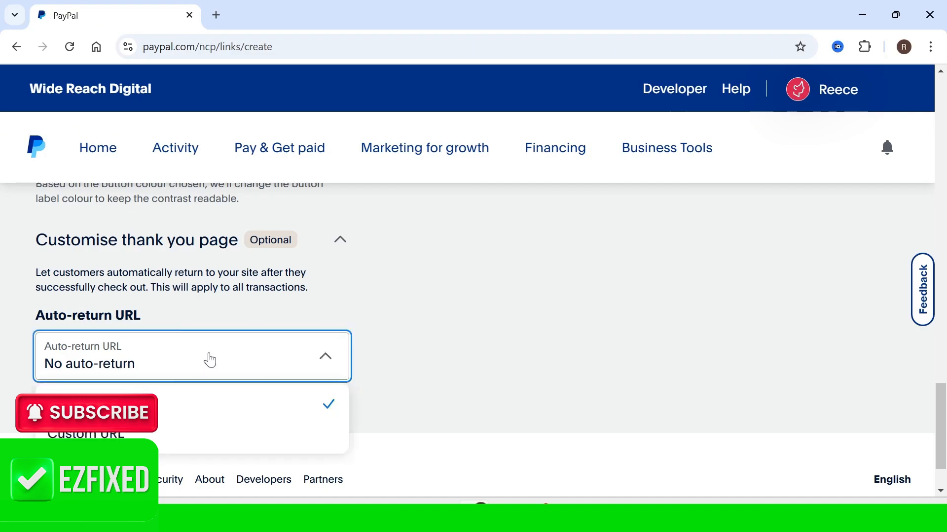
click(110, 436)
scroll(106, 387, down, 3)
click(65, 307)
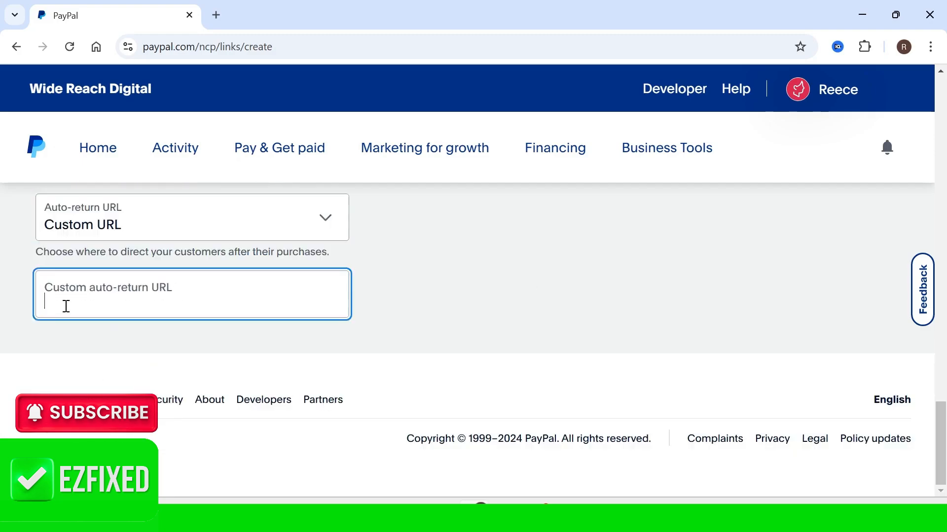
scroll(232, 237, up, 10)
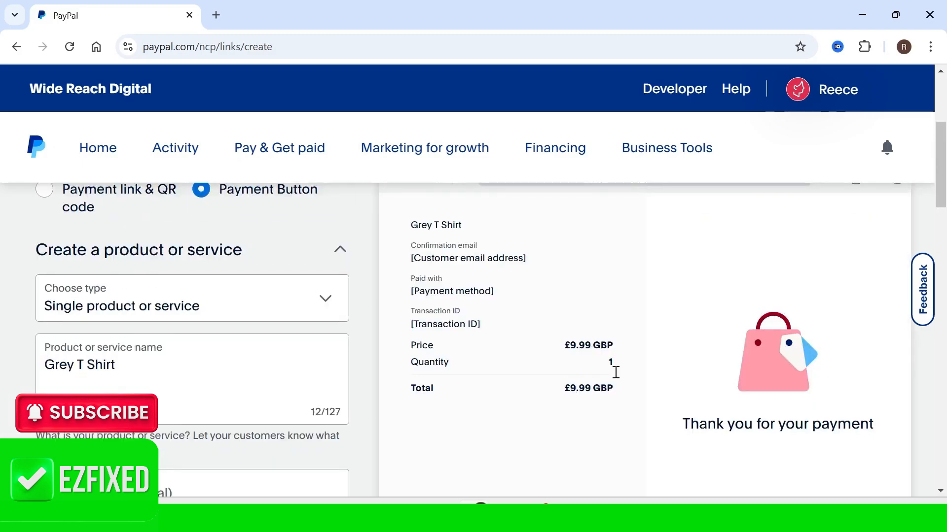
Create the customised Grey T Shirt payment button and view its generated code and preview
scroll(246, 358, up, 3)
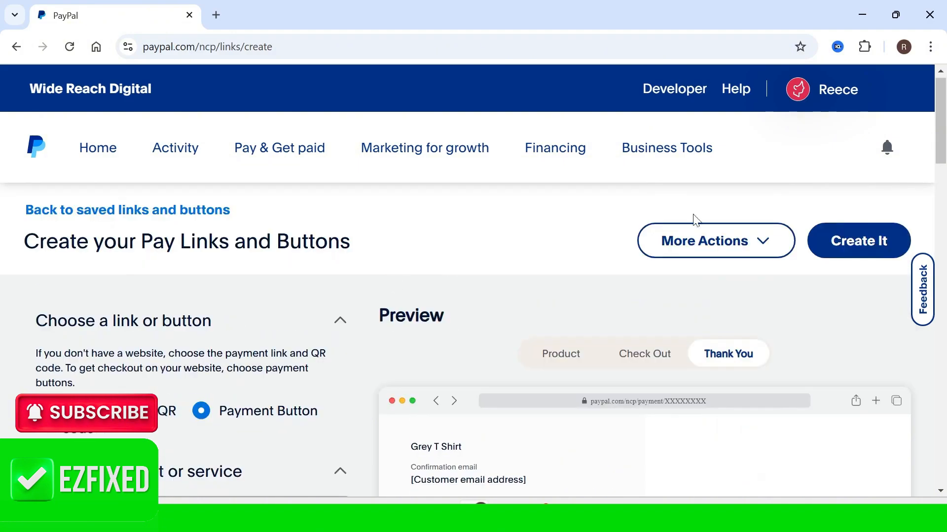
click(854, 253)
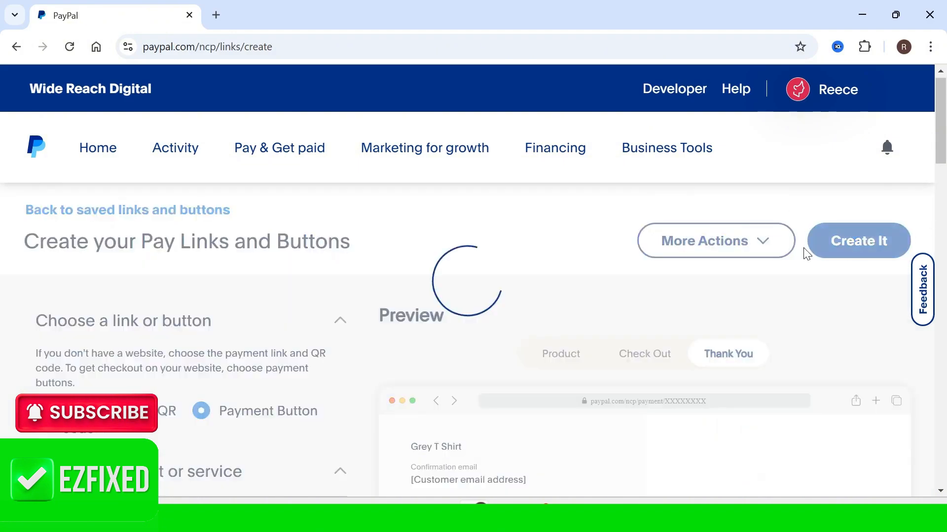
scroll(555, 289, down, 3)
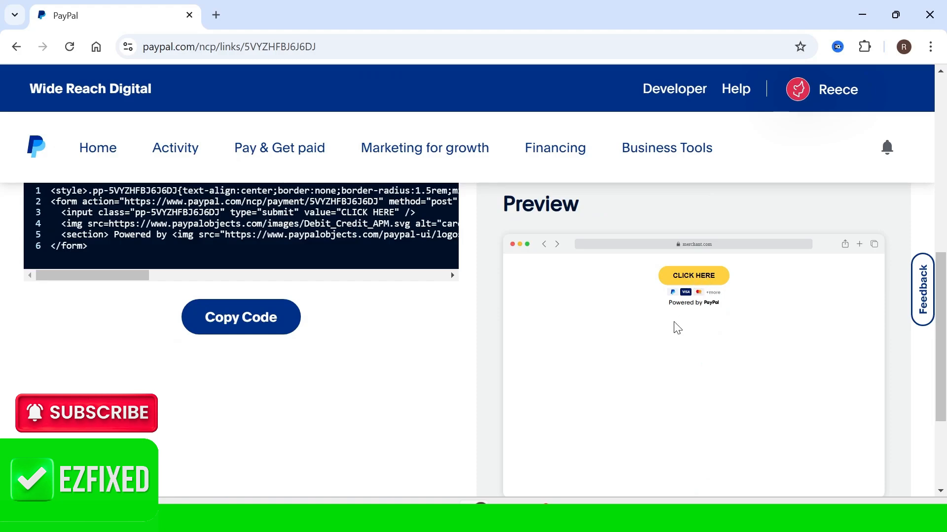
Review the created button's details, including its listing type, price, maximum quantity, button specs and auto-return URL
scroll(676, 325, up, 7)
drag(662, 321, 785, 469)
scroll(738, 366, down, 2)
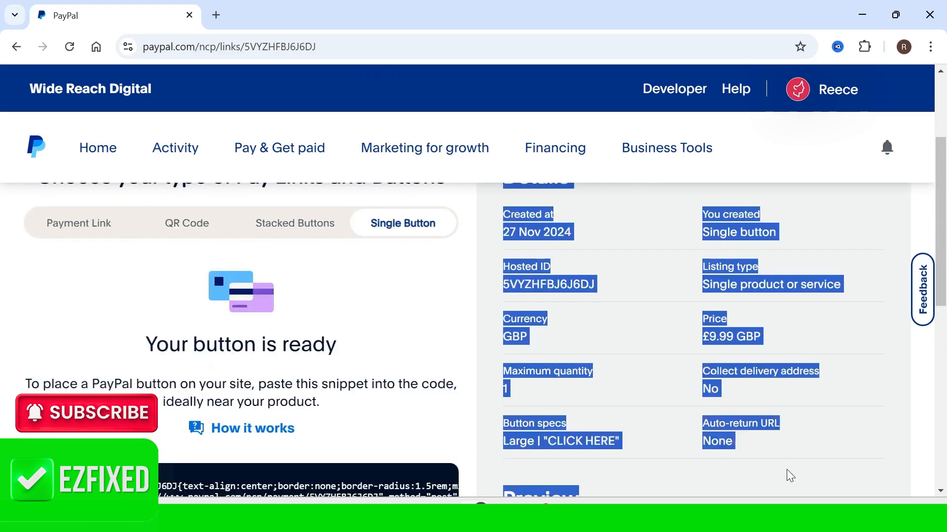
click(804, 430)
scroll(715, 419, up, 2)
scroll(715, 419, up, 2)
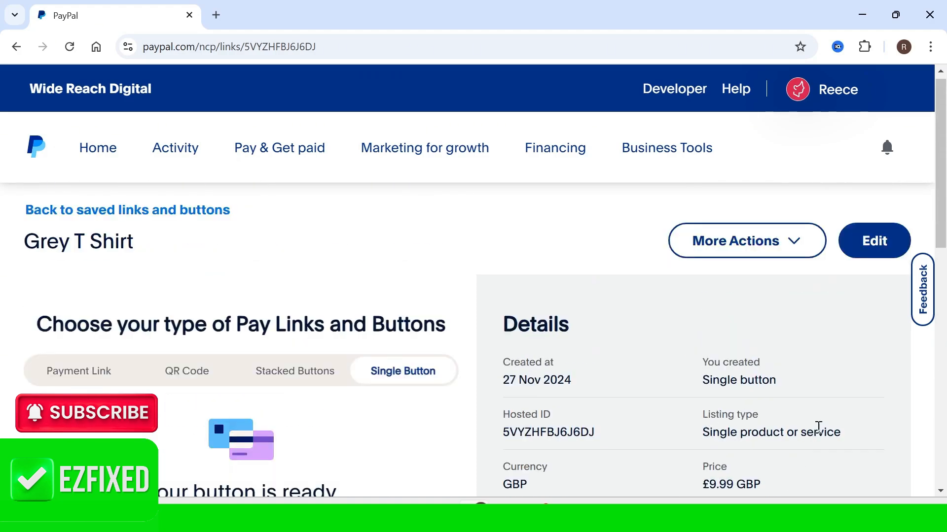
Copy the HTML code snippet of the Grey T Shirt single button for pasting into a website
scroll(522, 266, down, 2)
scroll(515, 266, down, 6)
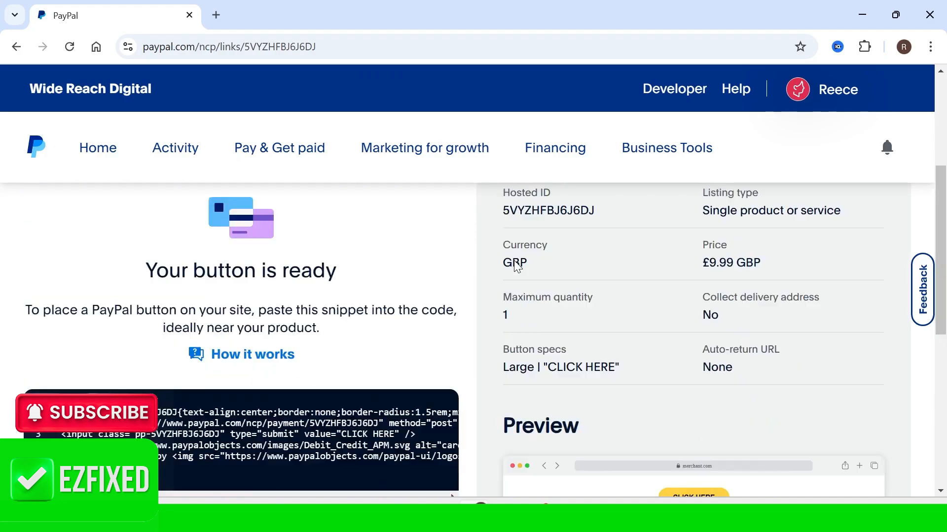
scroll(193, 498, up, 2)
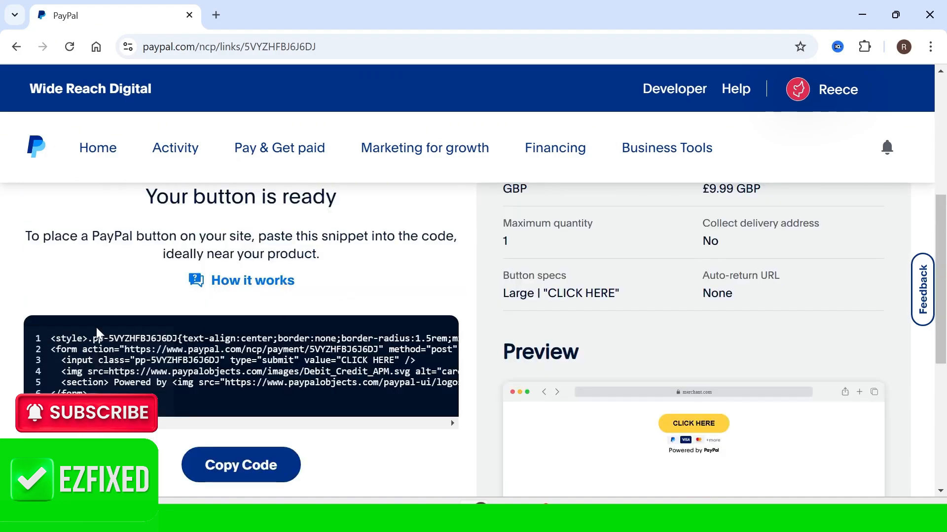
click(250, 467)
Show the Payment Link version of the Grey T Shirt listing, check its preview and copy the product link
scroll(480, 374, down, 1)
scroll(474, 407, up, 1)
scroll(546, 384, up, 5)
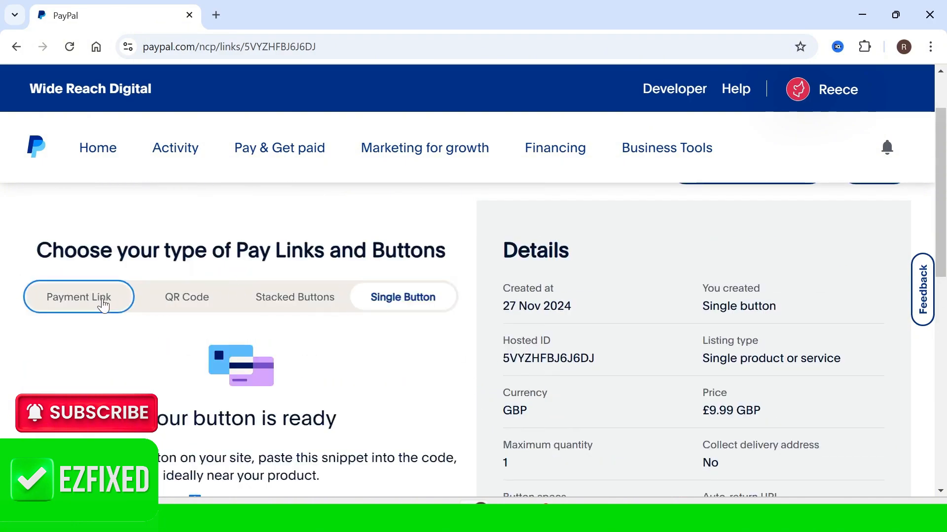
click(102, 306)
scroll(478, 296, down, 1)
scroll(591, 295, down, 2)
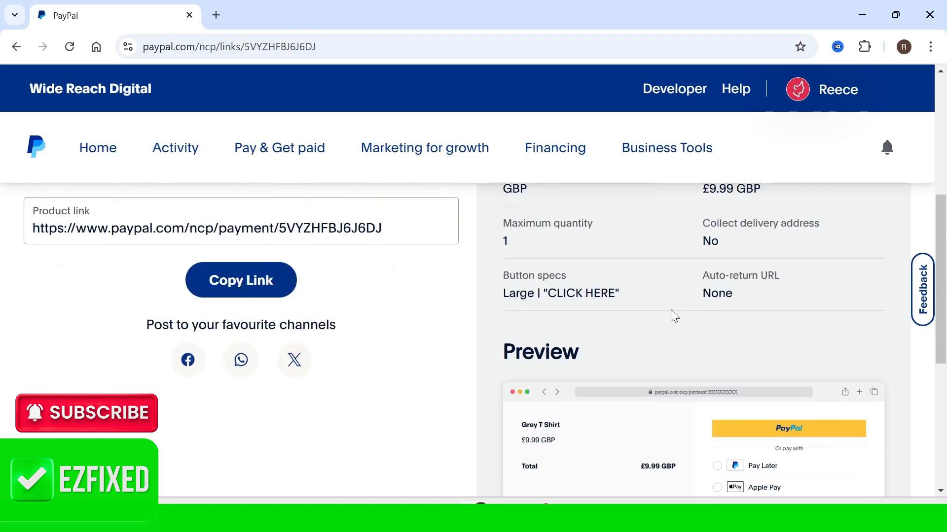
scroll(641, 385, up, 3)
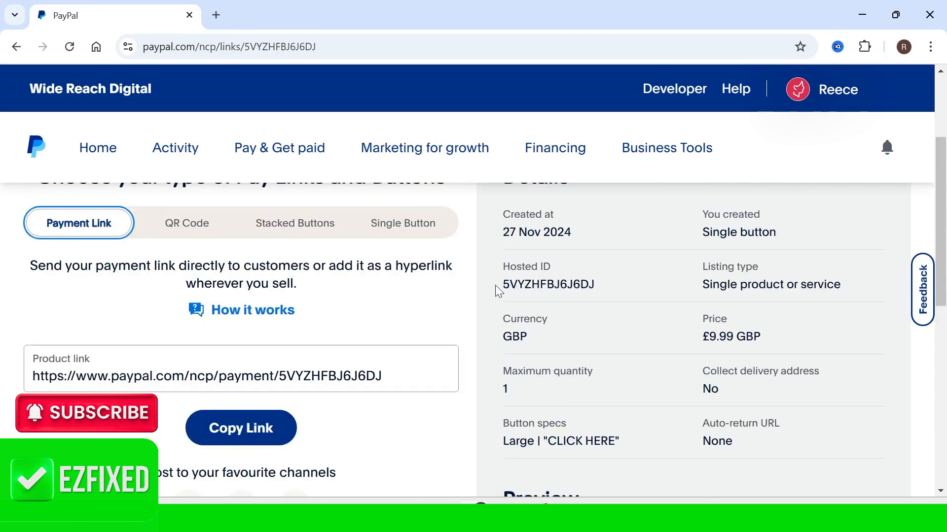
triple_click(181, 377)
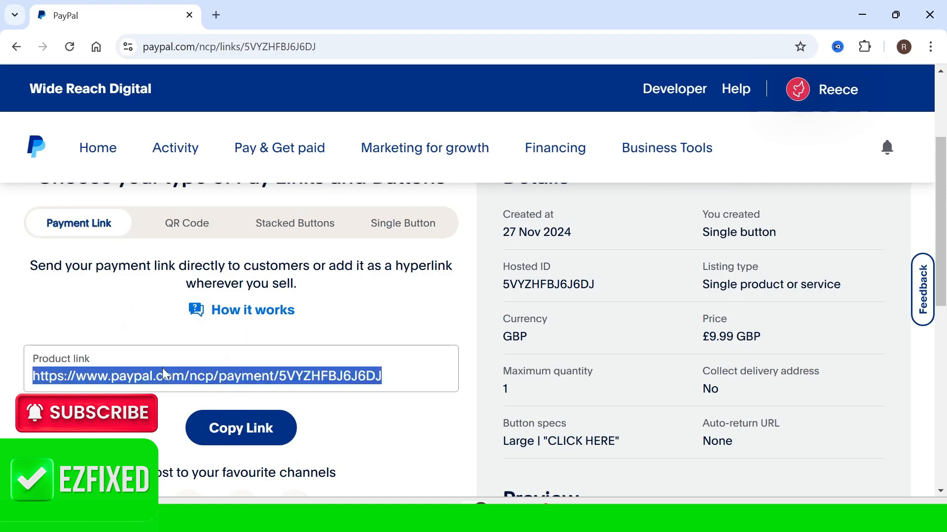
click(240, 428)
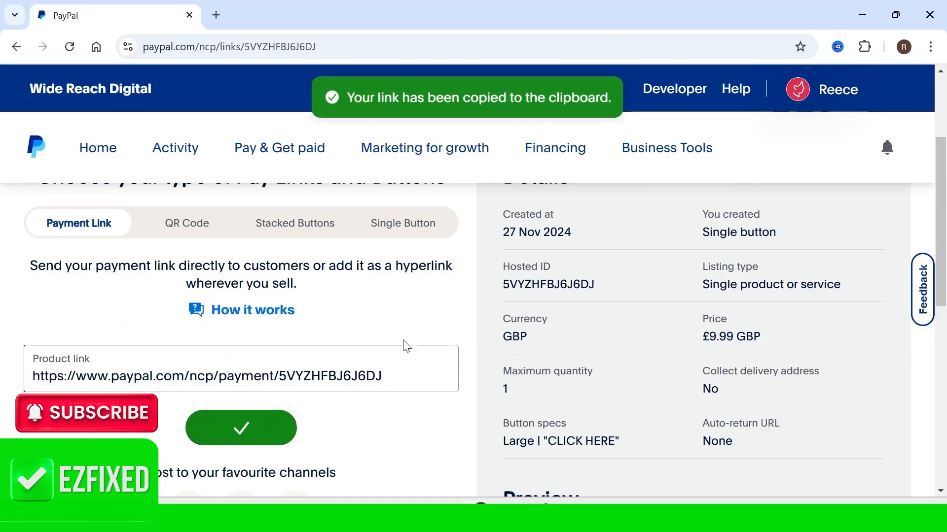